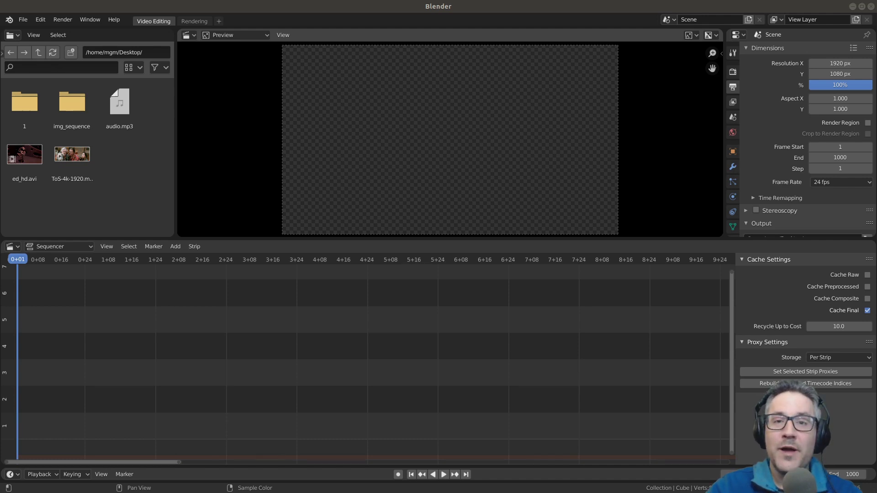
Drag ed_hd.avi from the Desktop in Files into the sequencer, creating movie and sound strips
key(alt+Tab)
drag(355, 250, 523, 78)
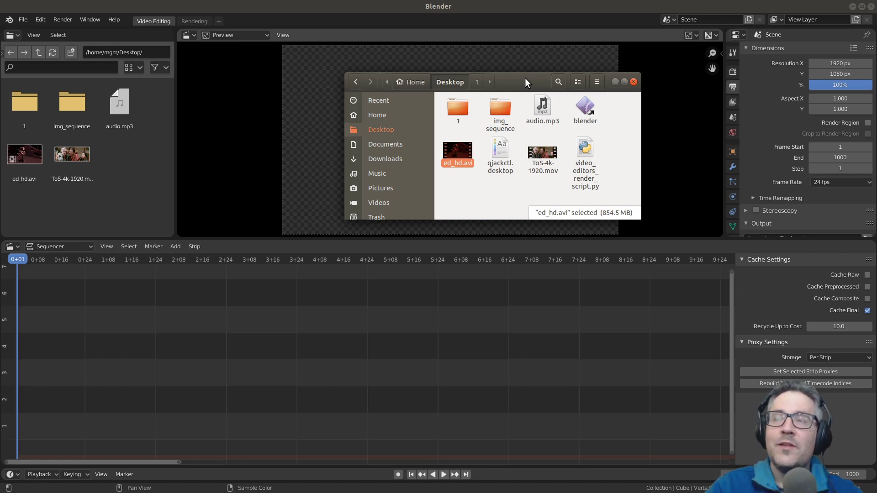
click(471, 180)
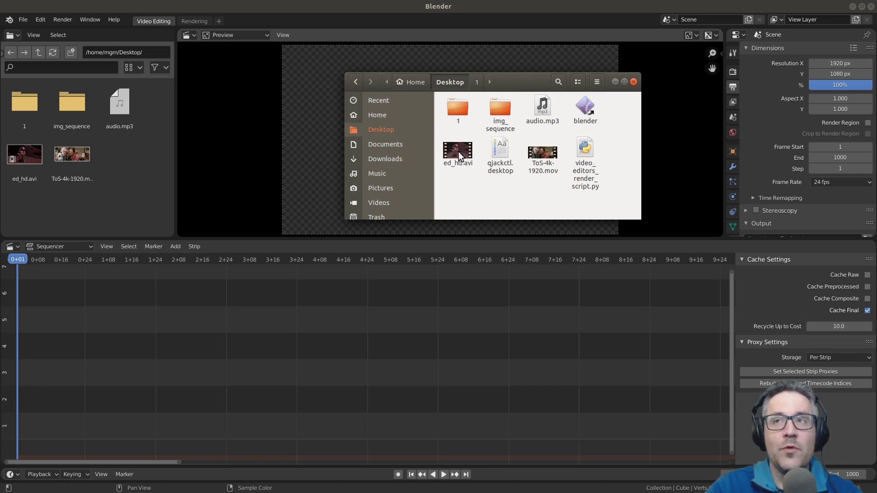
drag(459, 151, 102, 312)
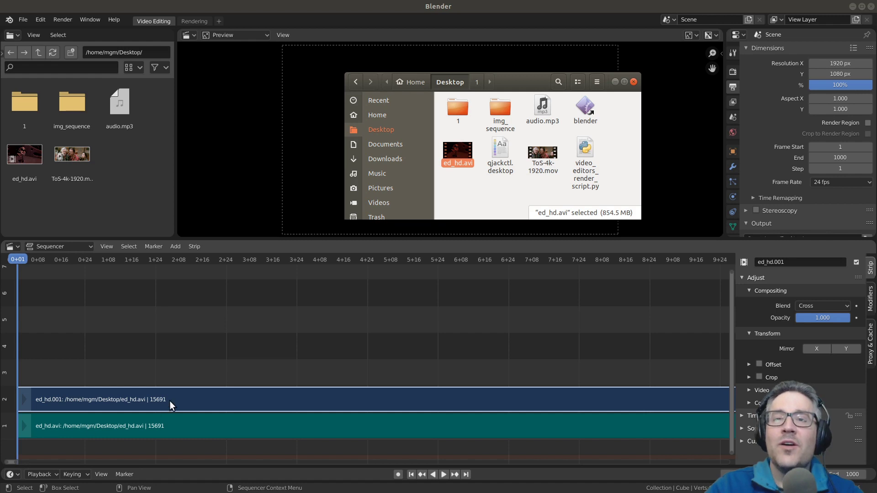
Select and erase both ed_hd.avi strips from the sequencer timeline
click(207, 396)
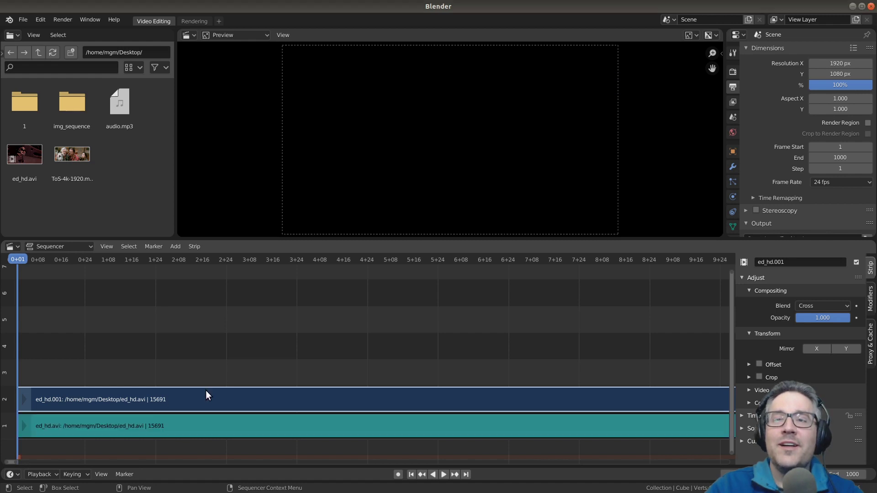
click(229, 423)
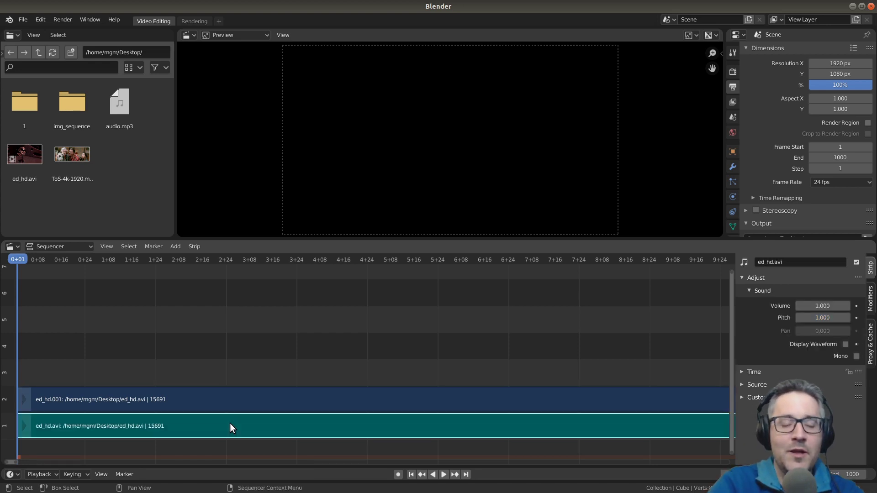
key(x)
click(229, 422)
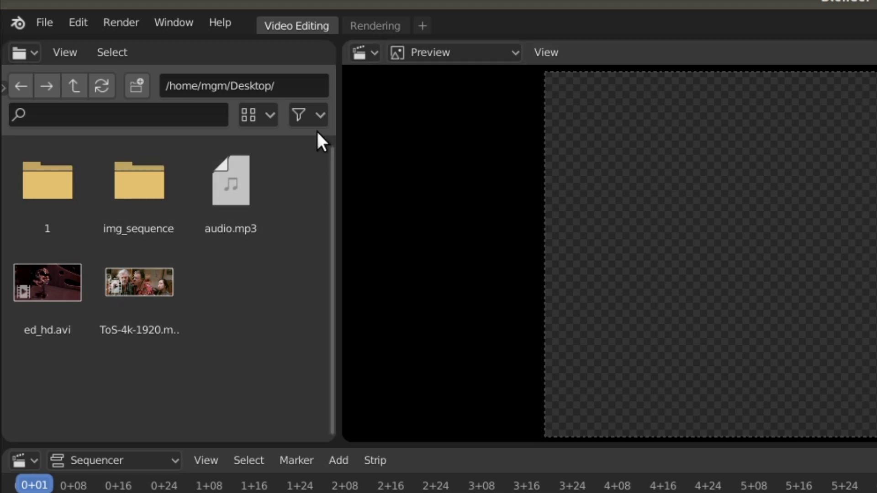
Try the Vertical List and Horizontal List display modes, then return to Thumbnails
click(316, 110)
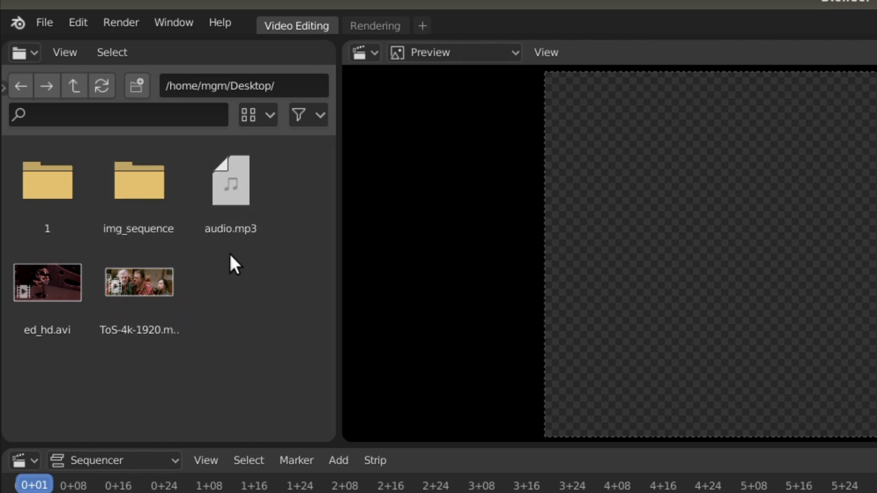
click(259, 114)
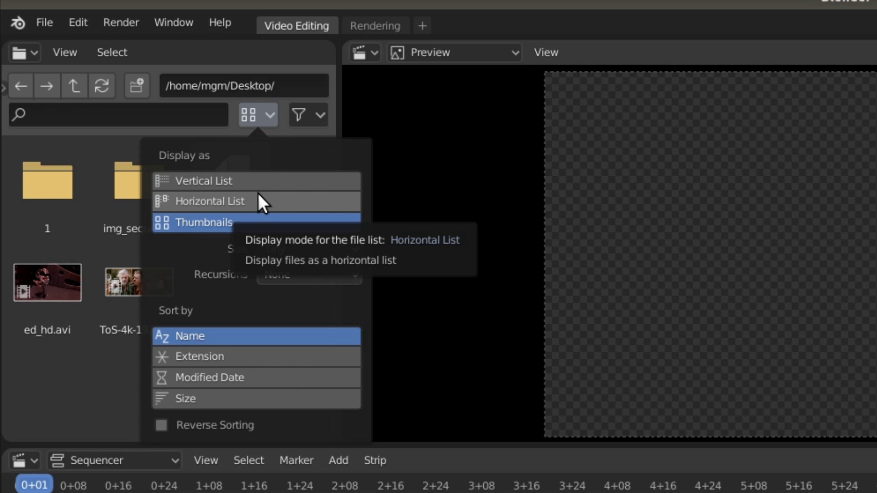
click(311, 181)
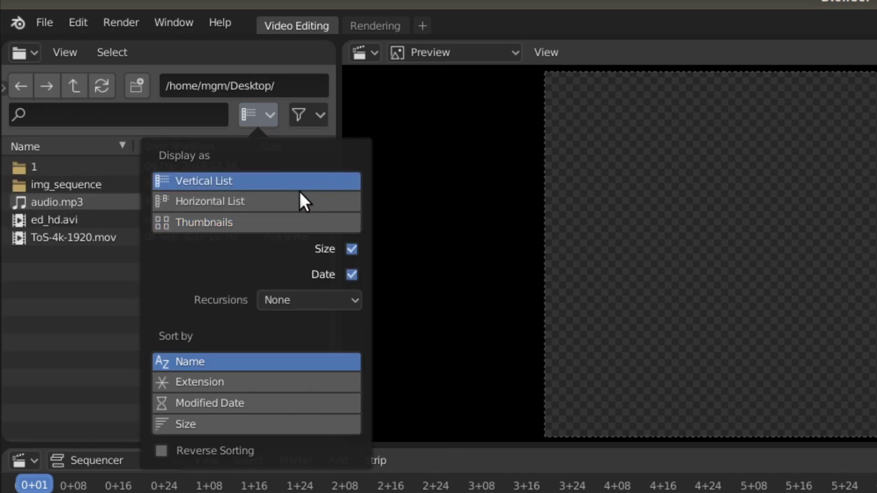
click(292, 201)
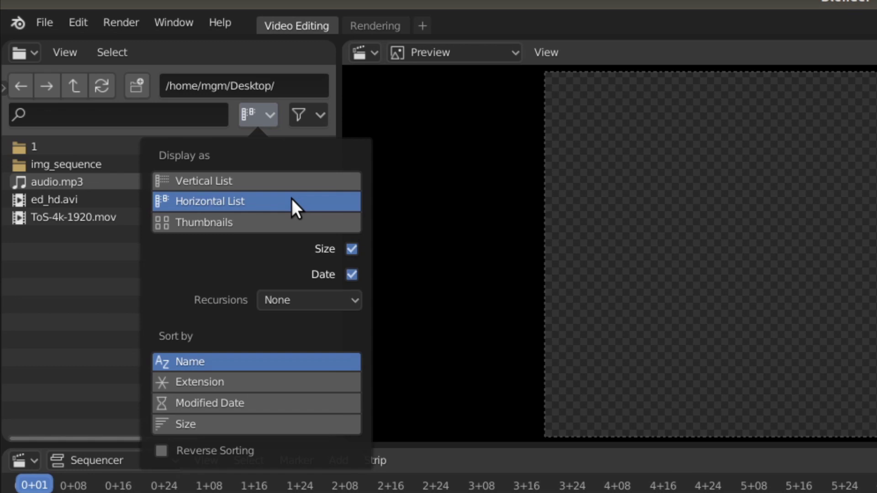
click(296, 222)
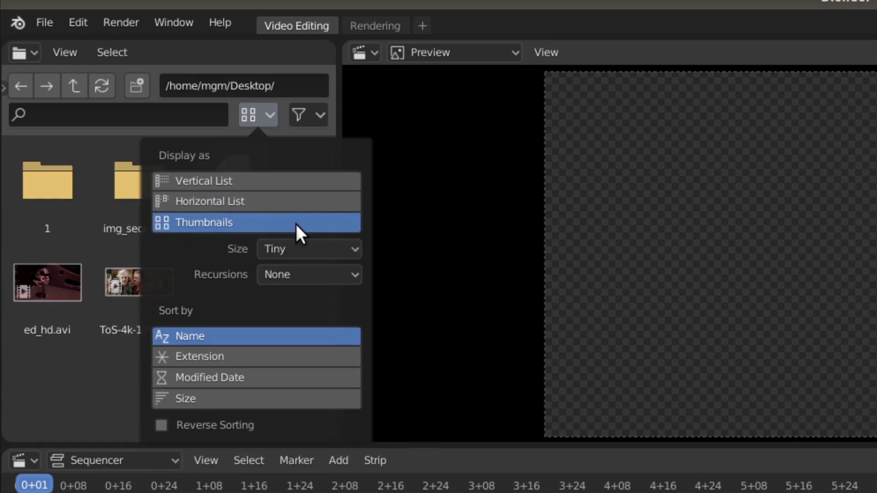
Set the thumbnail size to Large, then back to Tiny
click(339, 246)
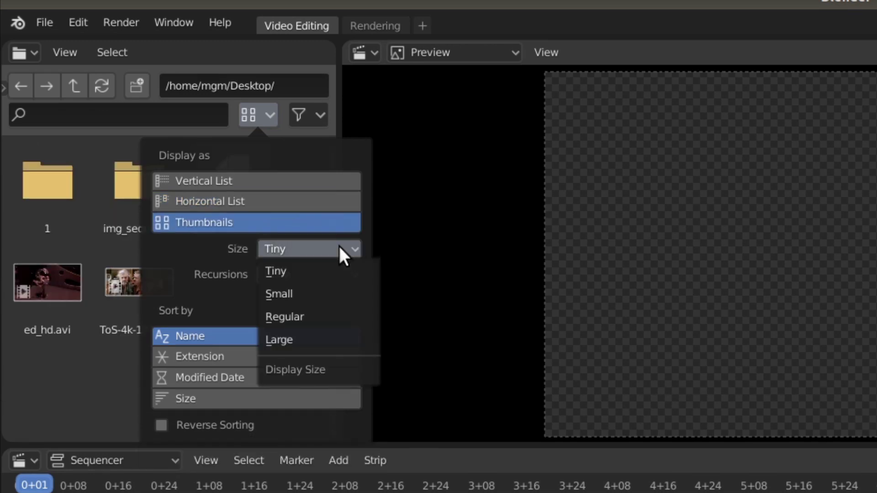
click(329, 342)
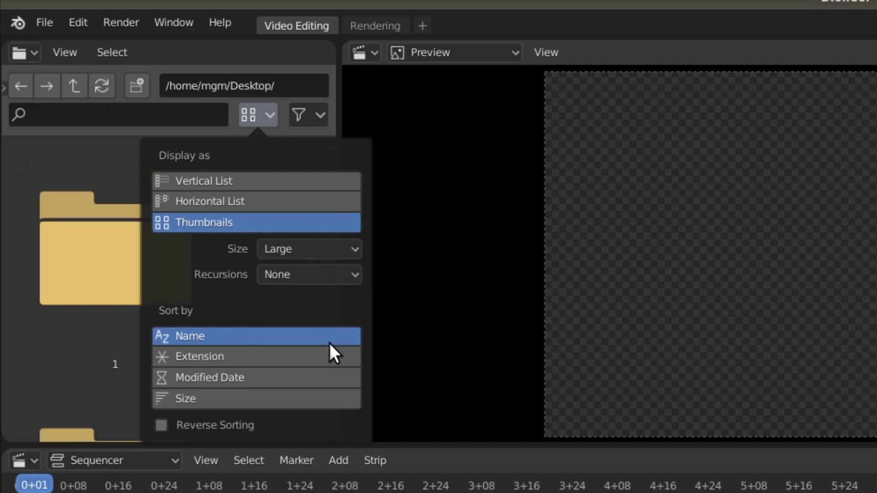
click(308, 248)
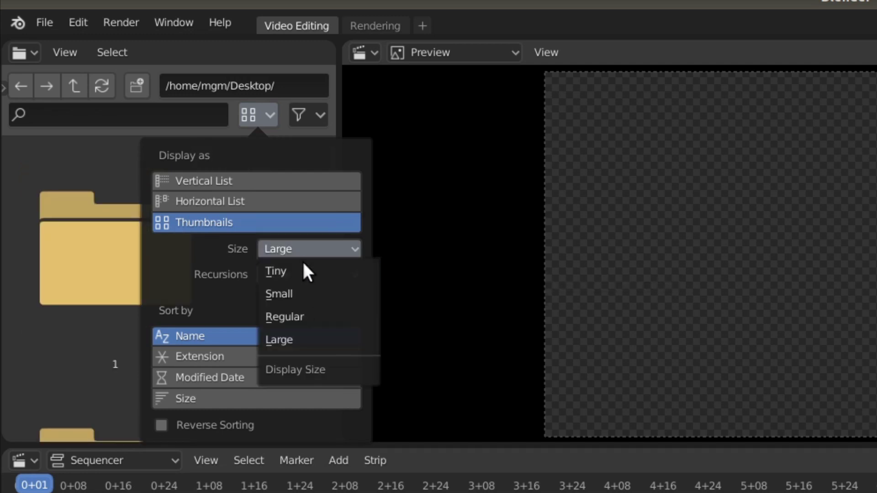
click(303, 266)
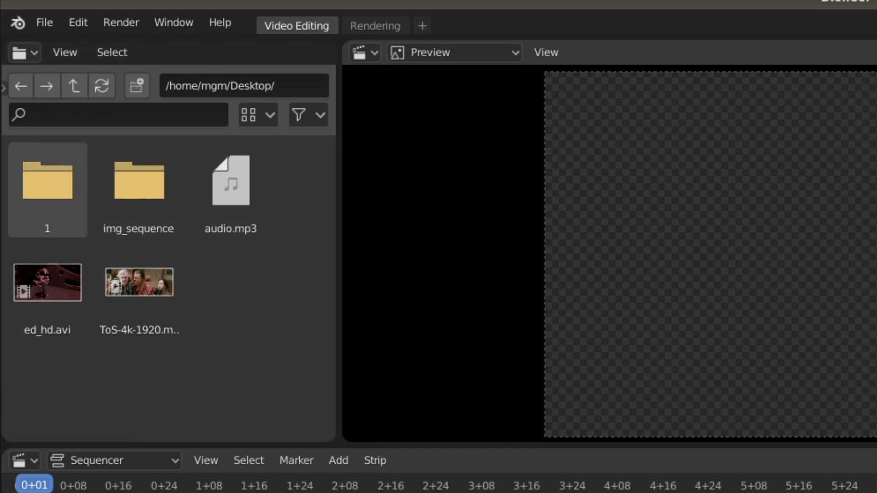
Drill into Desktop folders 1, 2 and 3 to reach 3FolderVid.mp4
double_click(48, 181)
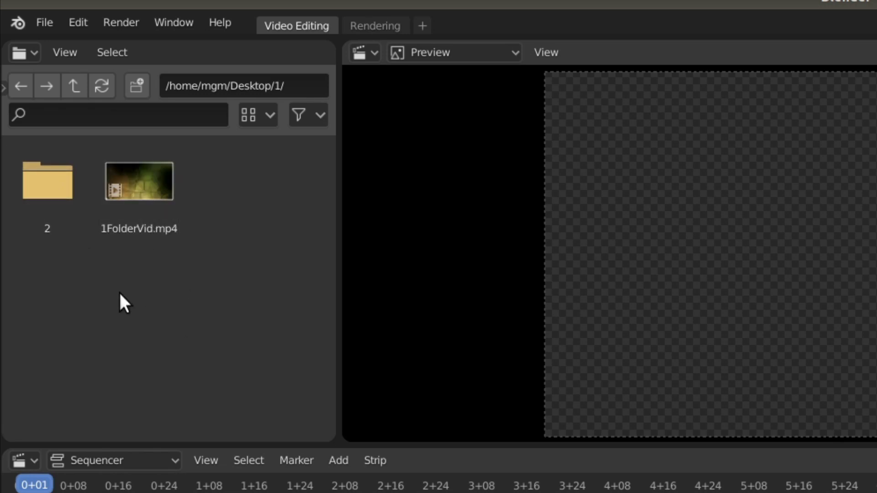
double_click(57, 194)
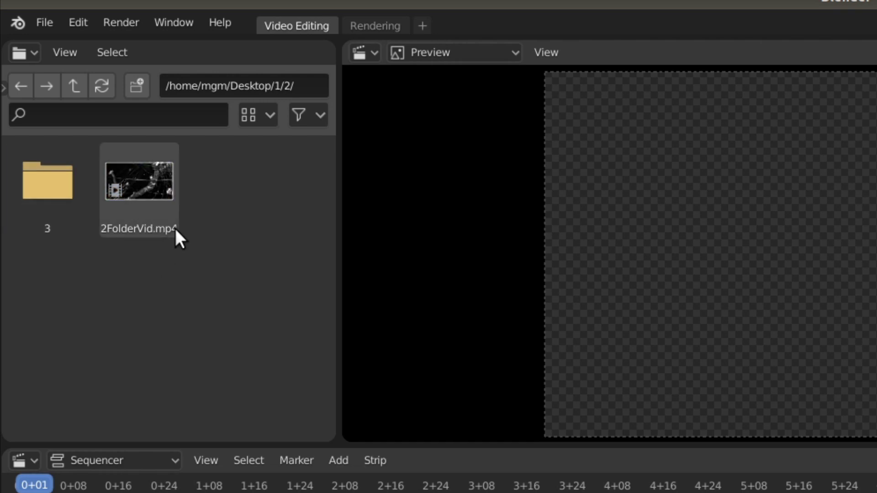
double_click(60, 188)
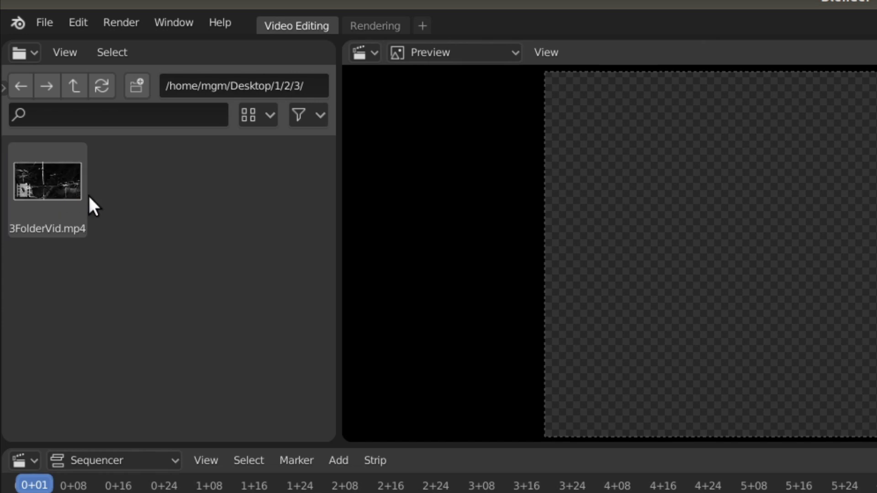
Go back up to the Desktop and set Recursions to Three Levels
click(75, 86)
click(75, 86)
click(75, 86)
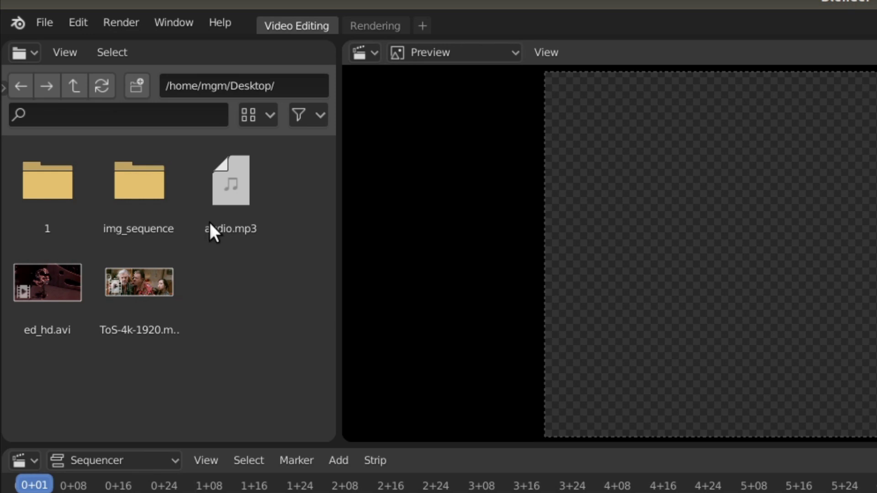
click(309, 115)
click(258, 113)
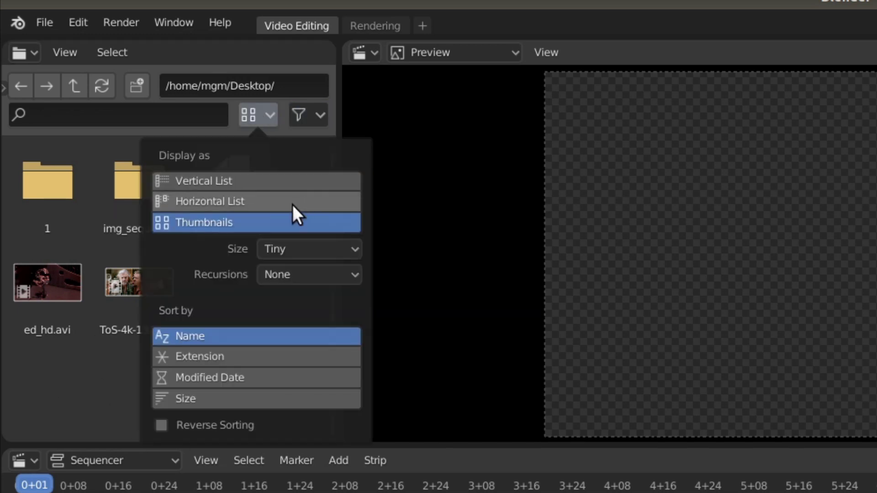
click(301, 276)
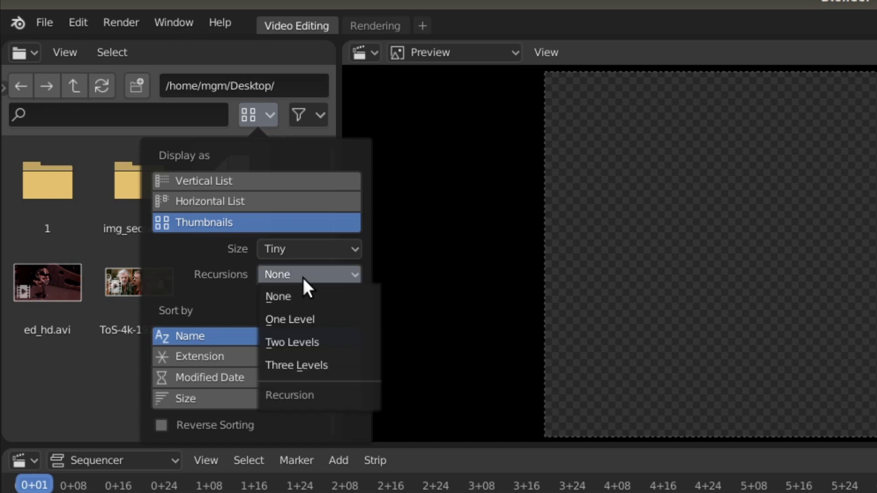
click(336, 361)
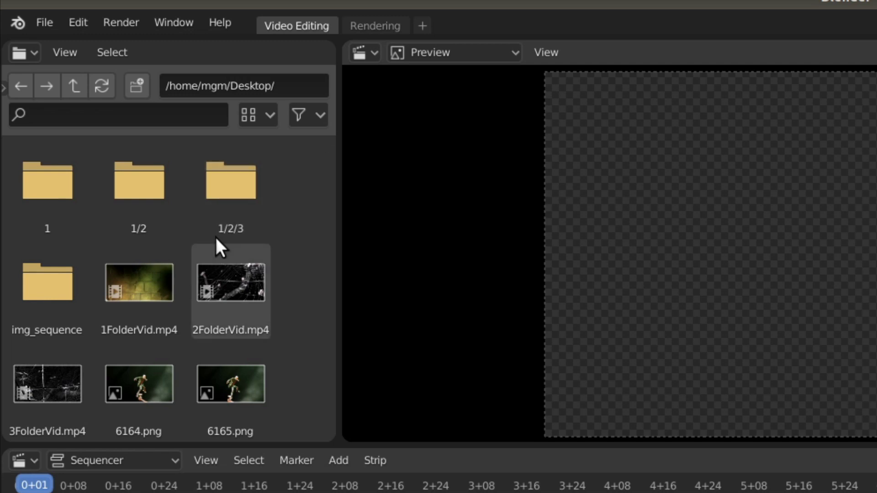
Scroll through the recursive listing, then set Recursions back to None
scroll(152, 295, down, 3)
scroll(152, 295, down, 10)
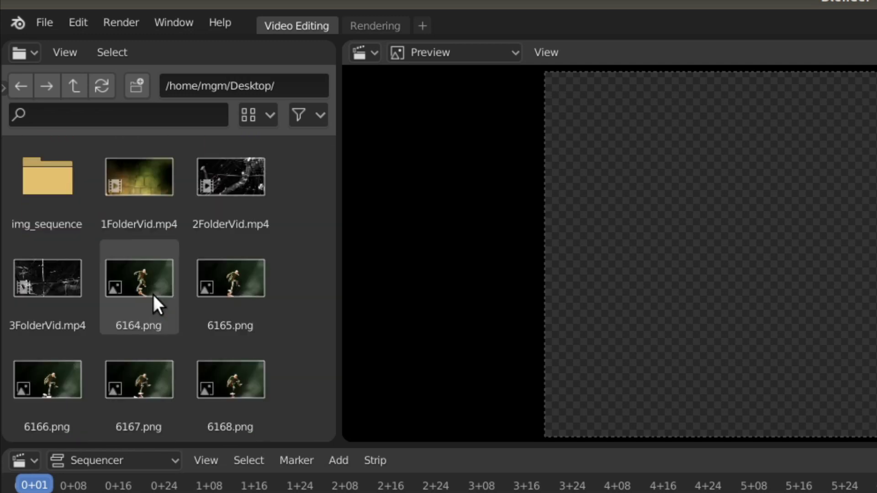
scroll(153, 295, down, 7)
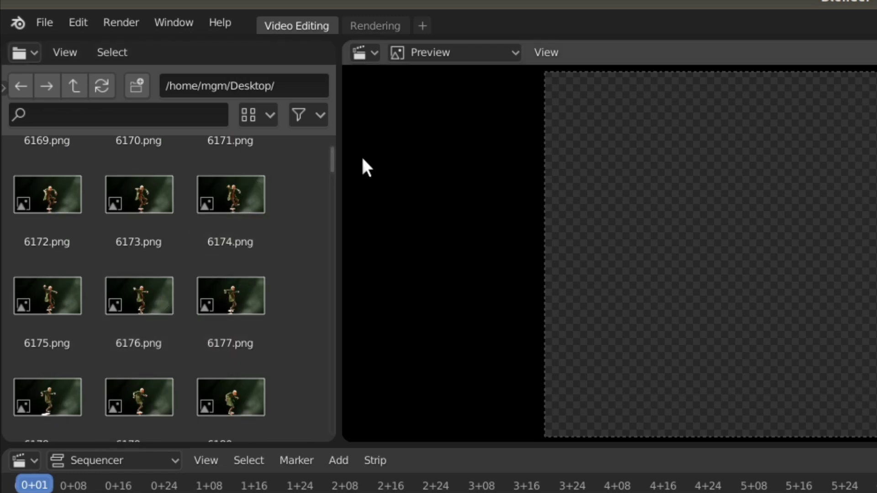
click(308, 115)
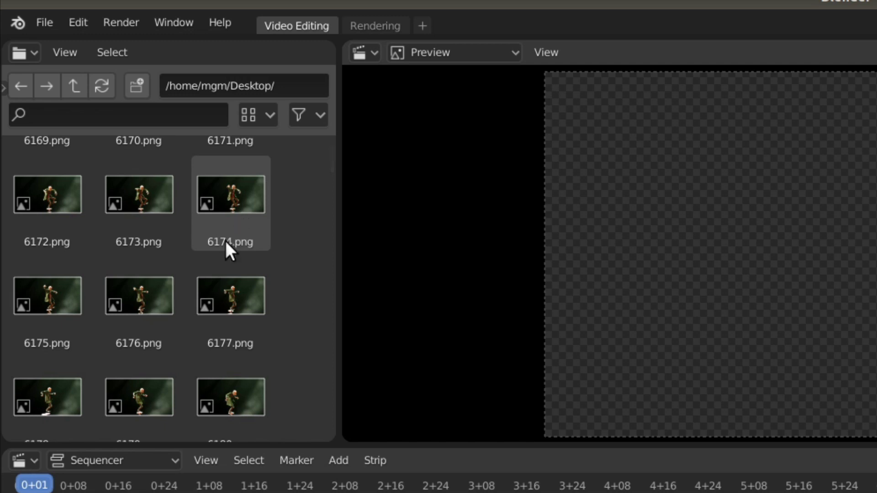
scroll(226, 240, down, 7)
scroll(204, 318, up, 10)
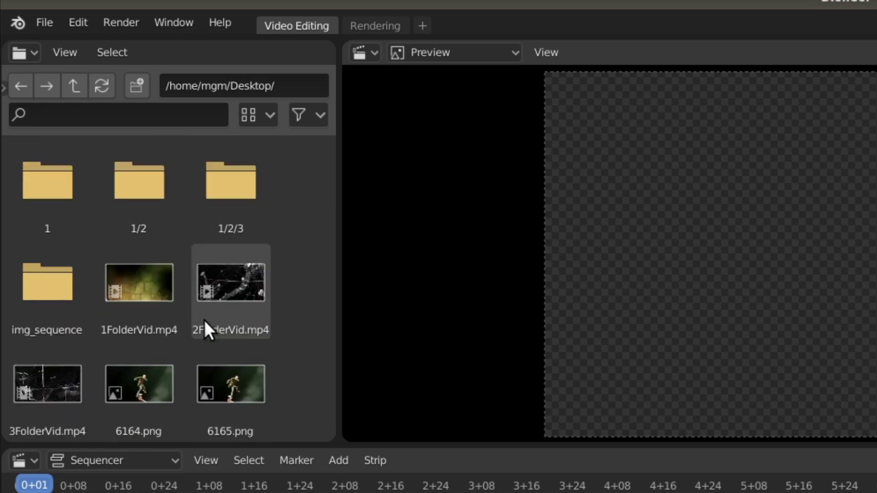
click(248, 115)
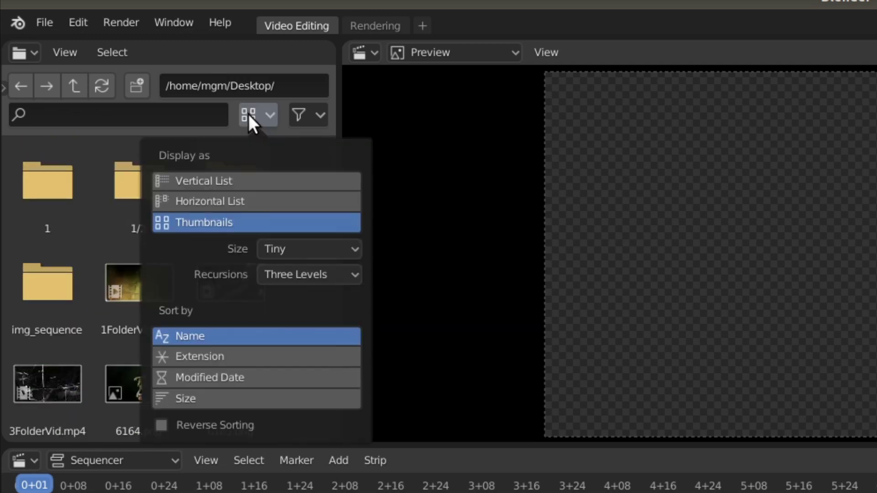
click(283, 278)
click(299, 296)
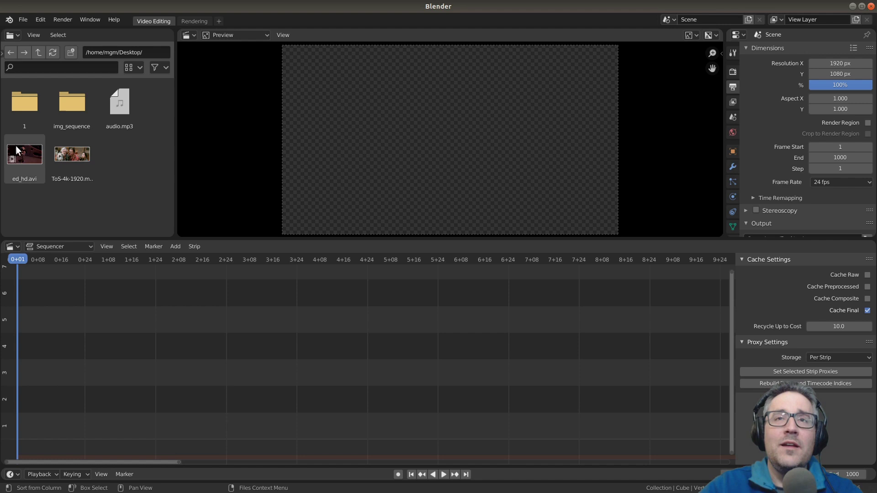
Drag ToS-4k-1920.mov into the sequencer and select its video and sound strips
click(68, 153)
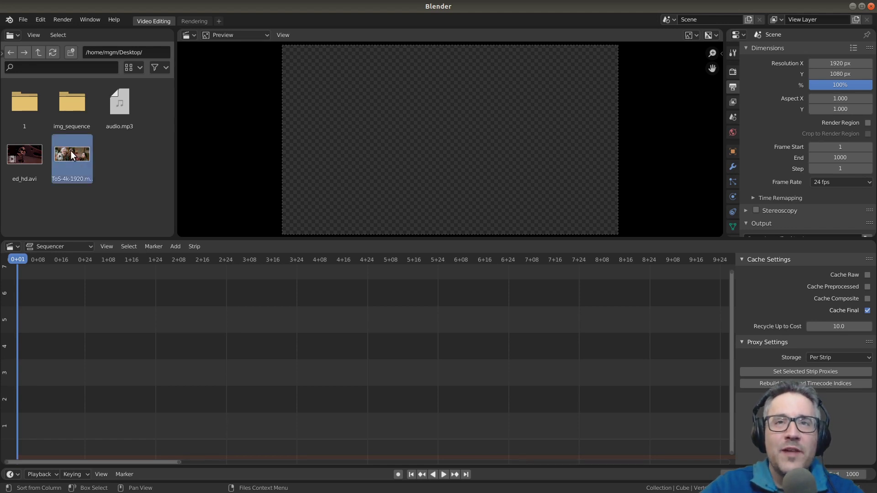
drag(73, 153, 107, 331)
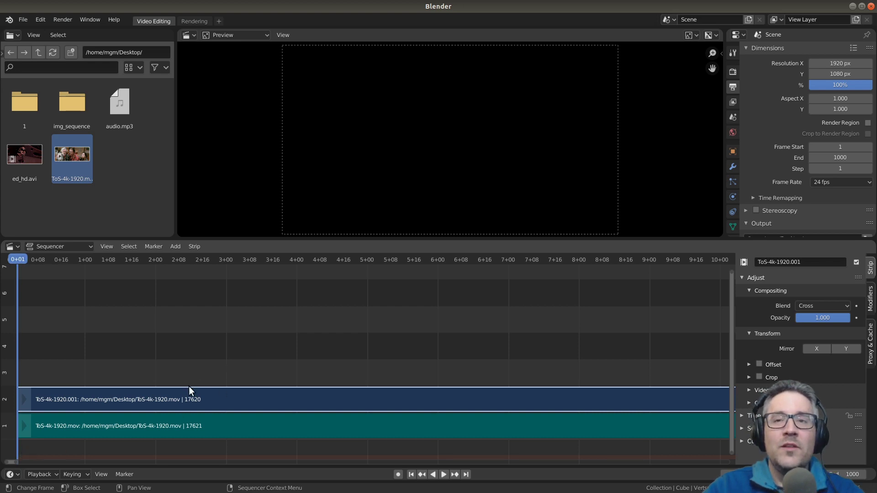
key(a)
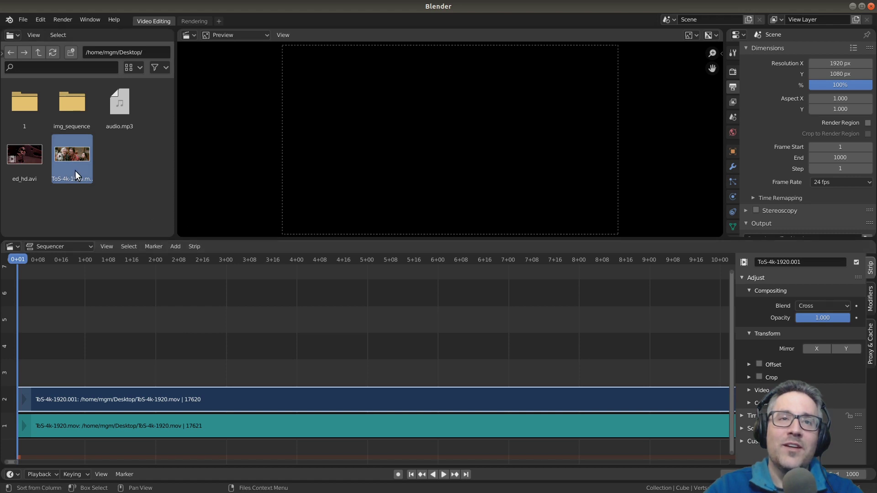
drag(134, 164, 15, 151)
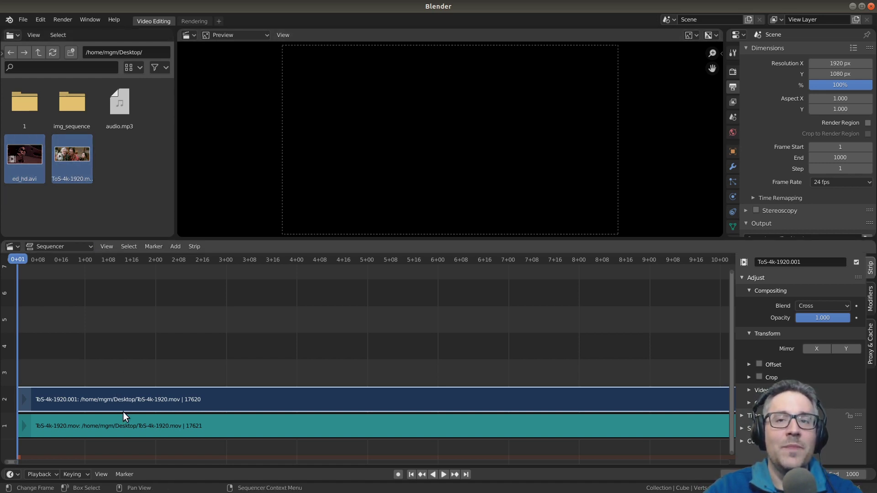
Select and erase both ToS-4k-1920.mov strips from the timeline
click(125, 426)
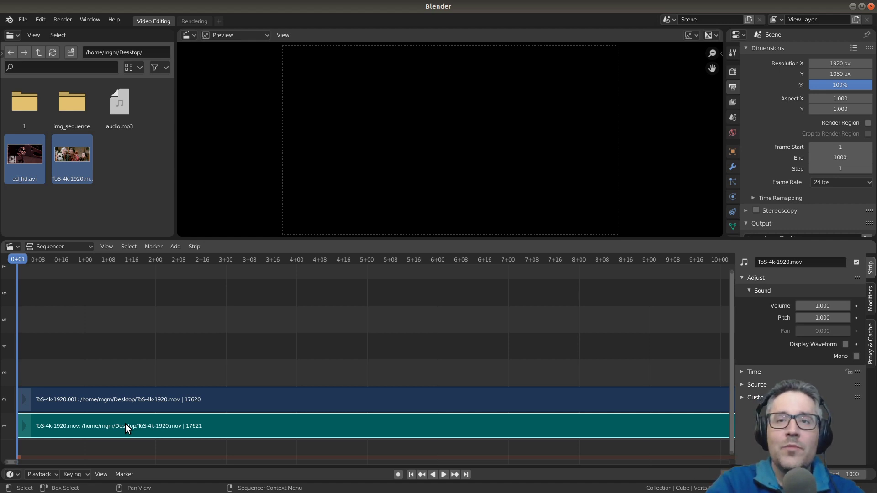
key(x)
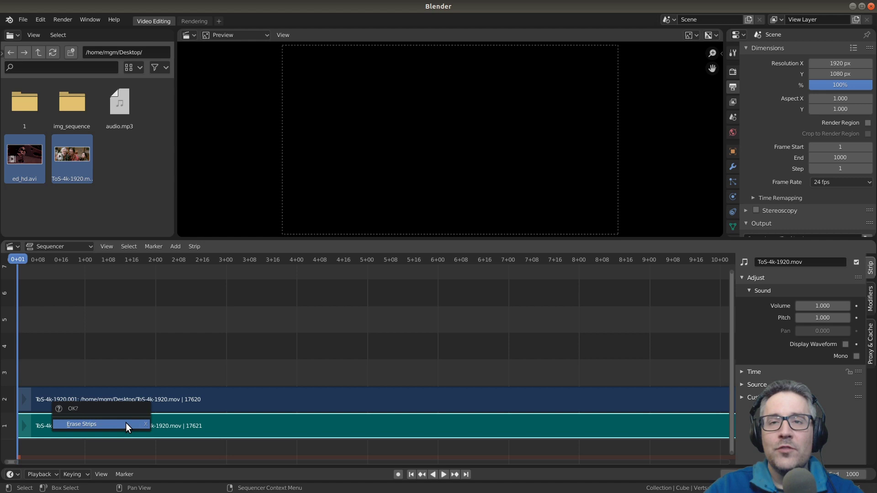
click(126, 422)
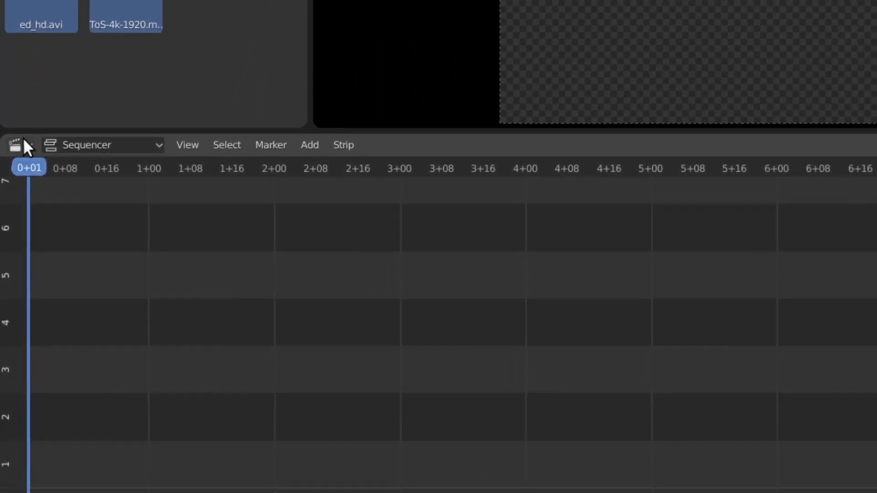
Browse the sequencer's Add and Strip header menus
click(307, 147)
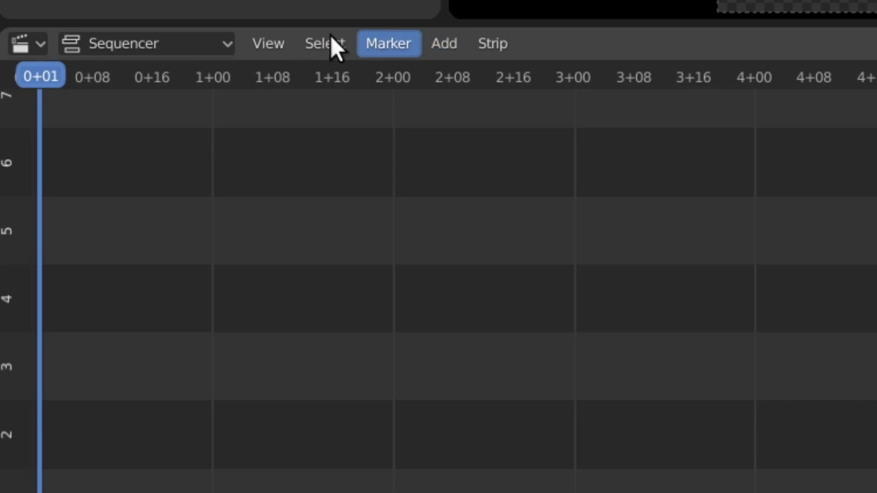
click(462, 46)
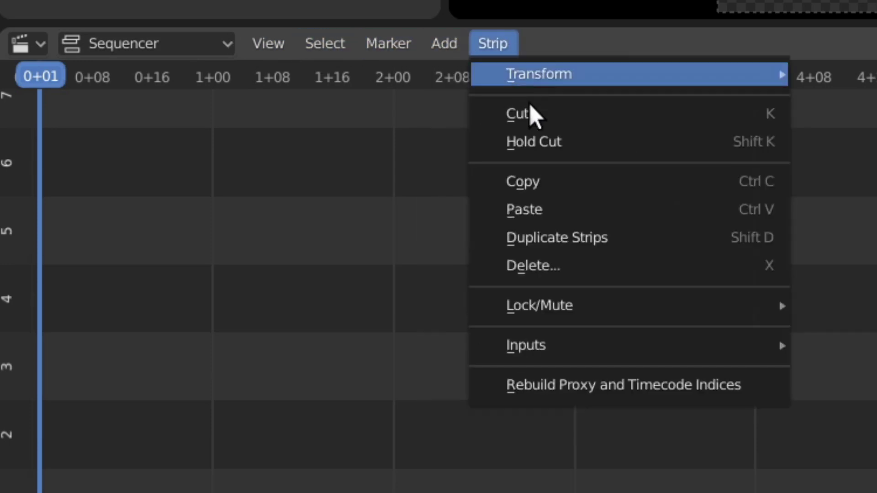
mouse_move(445, 46)
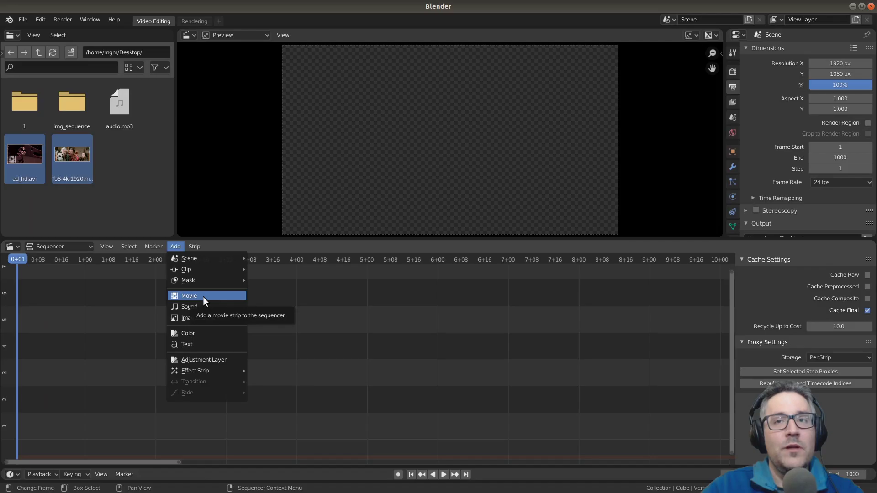
Choose Add > Movie and check the display options of the Desktop file view
click(517, 173)
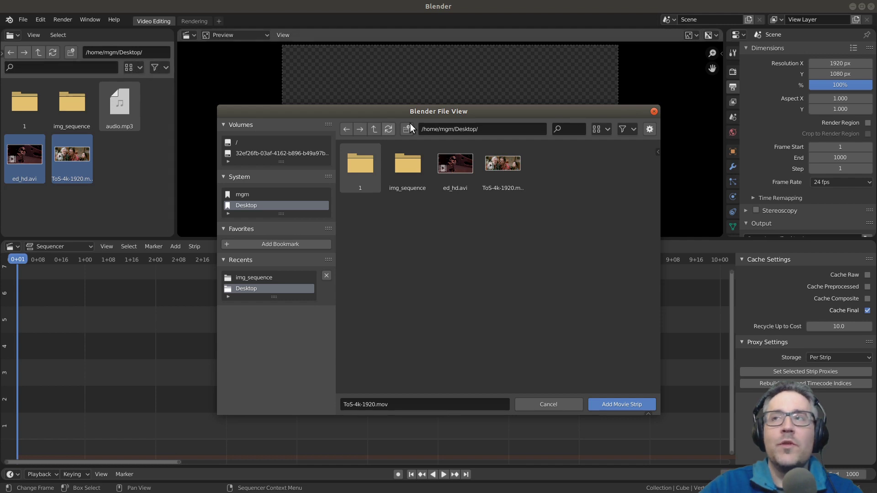
click(633, 129)
mouse_move(610, 125)
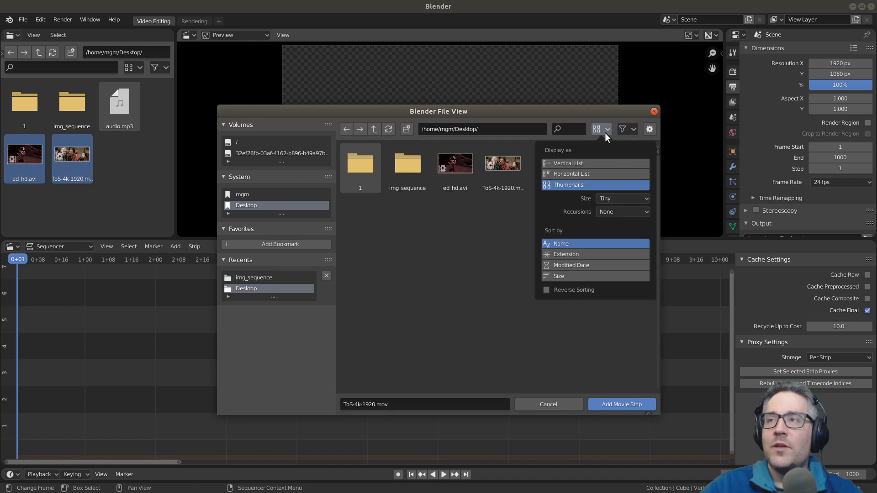
Reveal the Add Movie Strip options: Start Frame 1, Channel 2, Sound, Use Movie Framerate
click(650, 129)
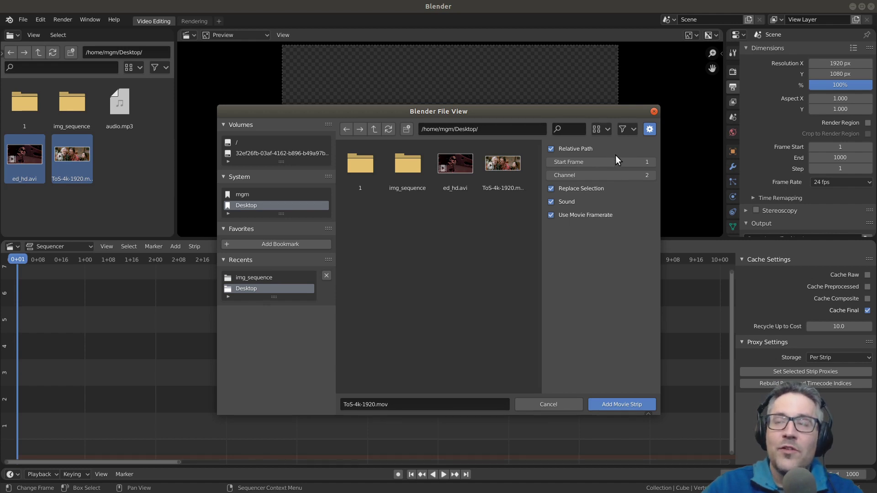
Select both ed_hd.avi and ToS-4k-1920.mov in the file dialog and add them as movie strips
click(650, 130)
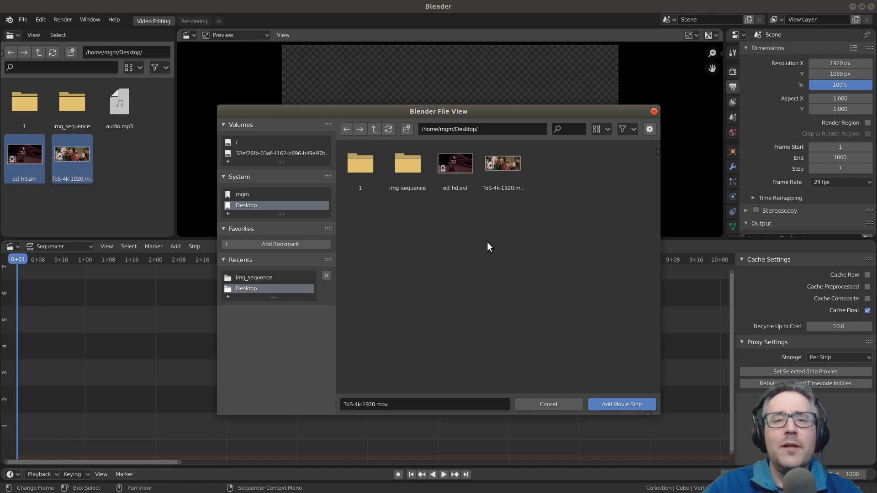
drag(490, 115, 532, 70)
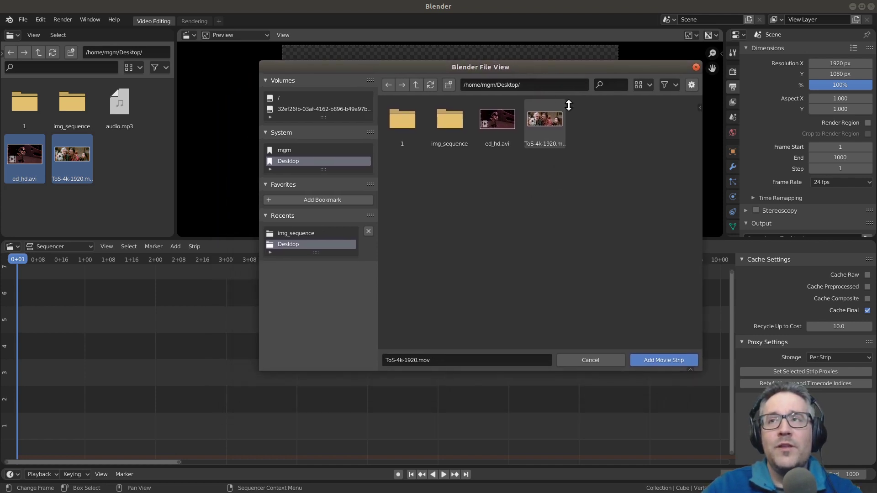
drag(610, 132, 478, 114)
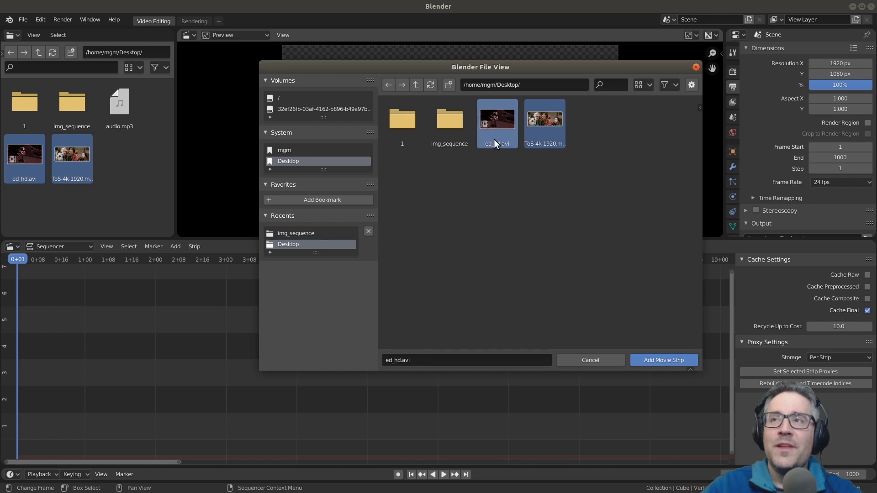
click(663, 359)
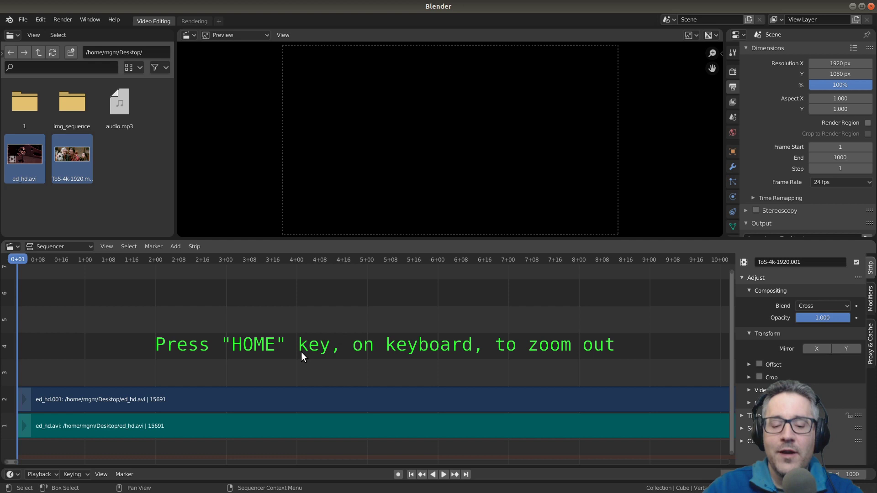
key(Home)
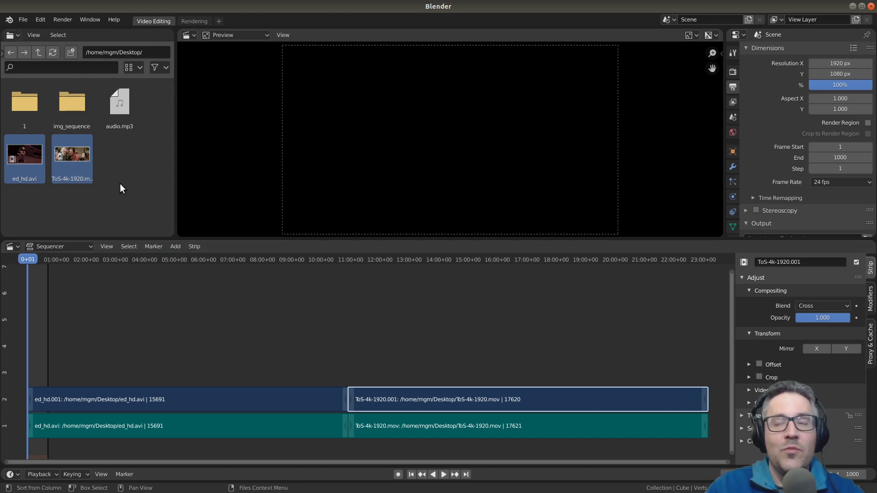
Select all four ed_hd and ToS-4k-1920 movie and sound strips and delete them
click(181, 250)
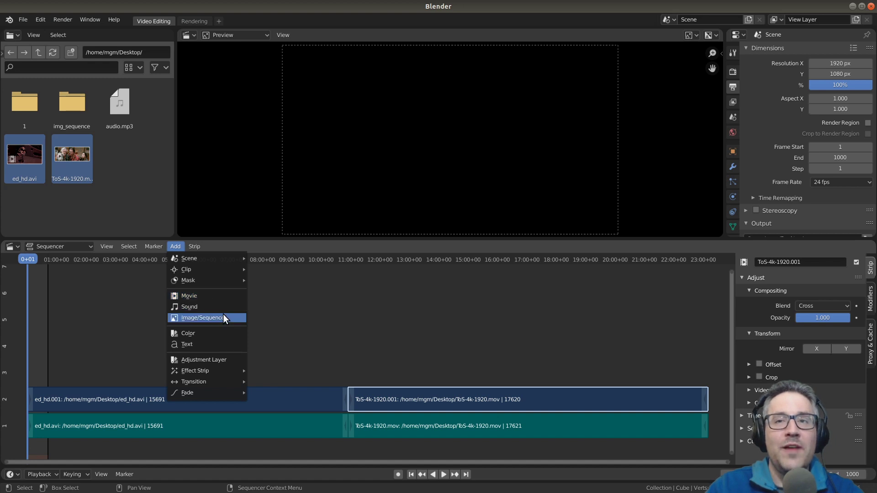
key(a)
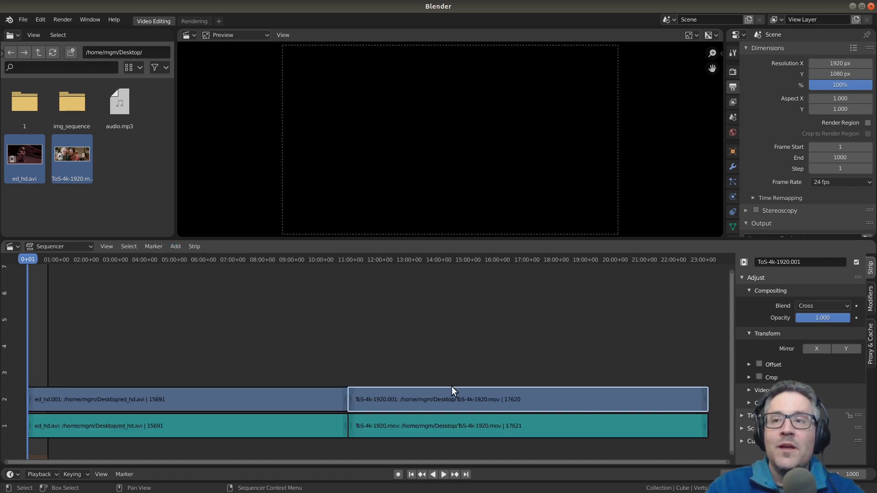
shift+click(402, 404)
shift+click(283, 408)
shift+click(290, 427)
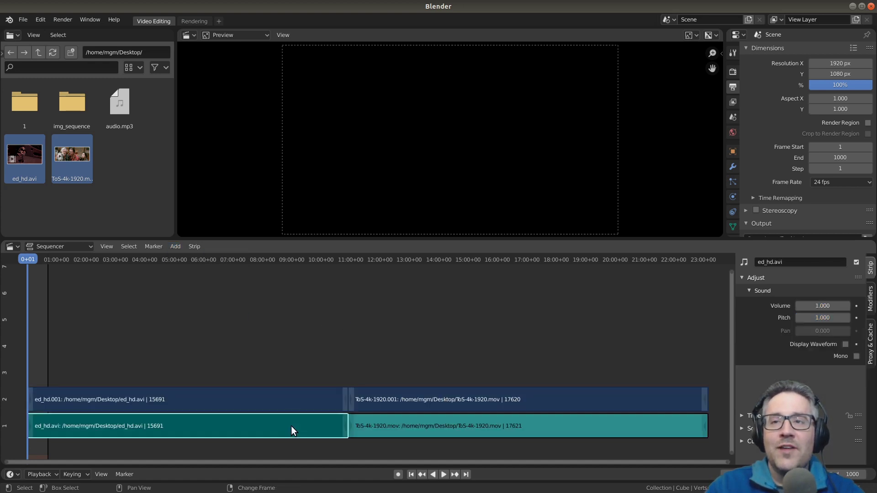
shift+click(403, 429)
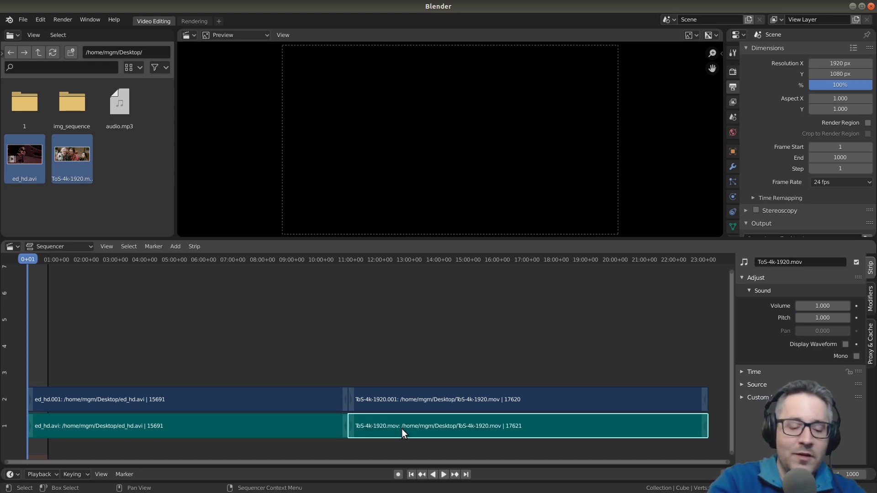
key(x)
click(402, 428)
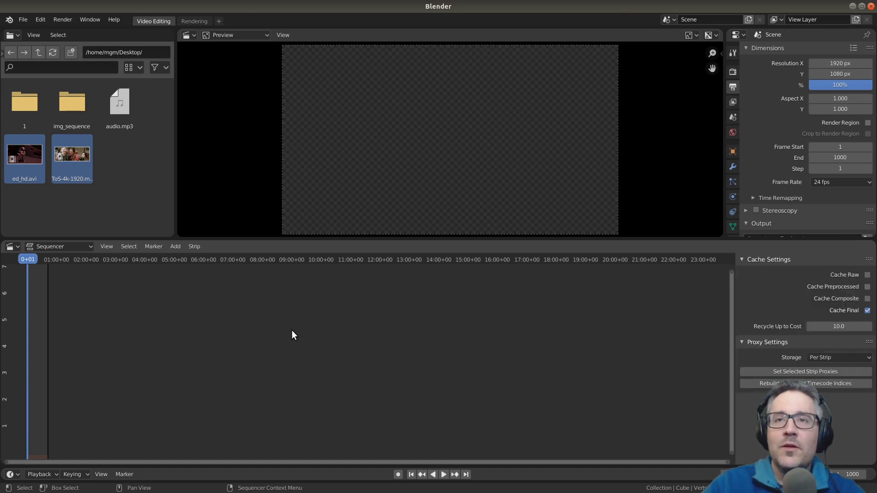
Add an Image/Sequence strip and browse the file dialog to the Desktop folder
click(174, 246)
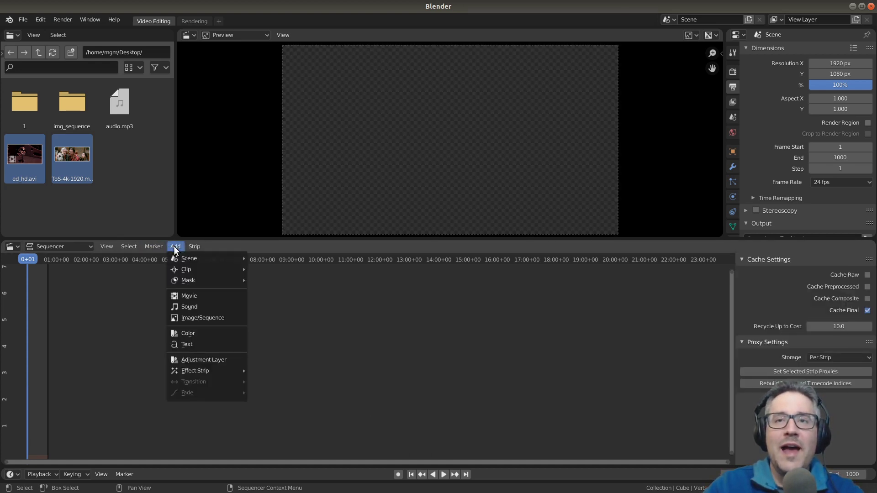
click(231, 317)
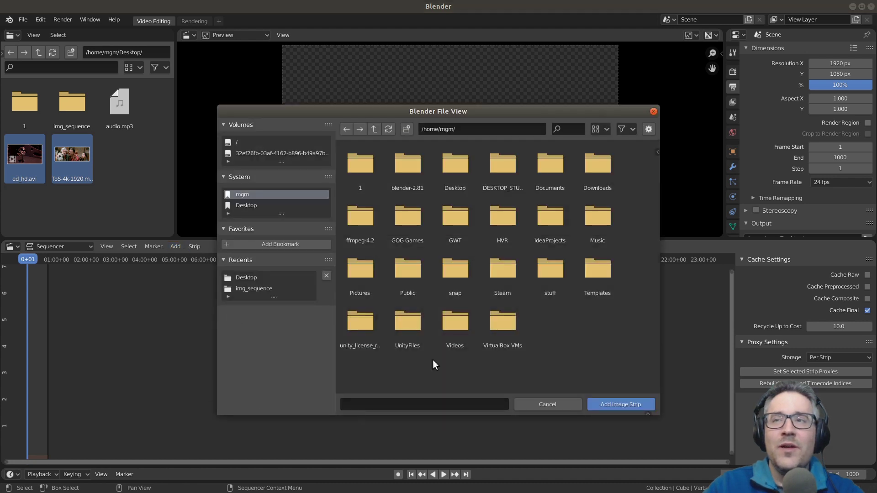
click(259, 204)
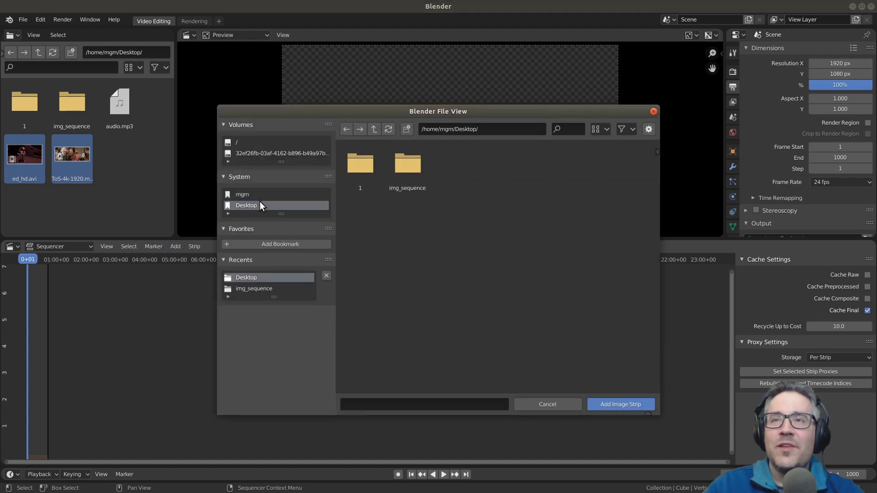
Enter the img_sequence folder and select all its numbered PNG frames
double_click(407, 168)
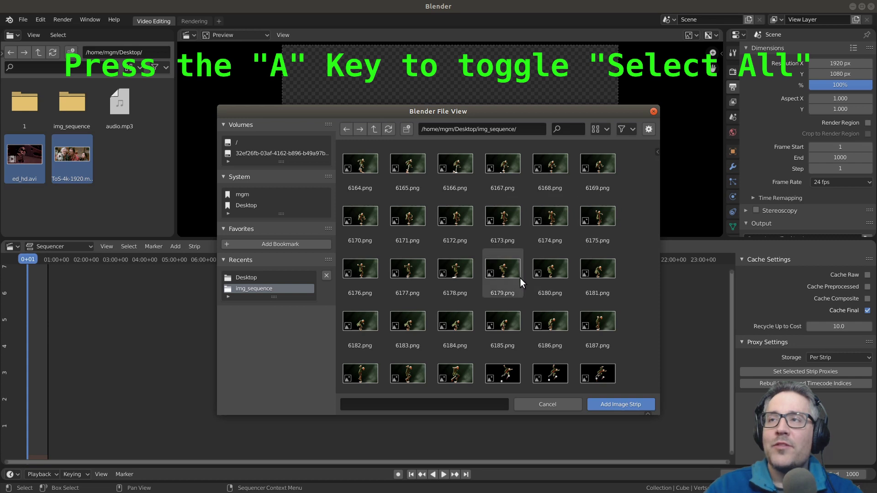
key(a)
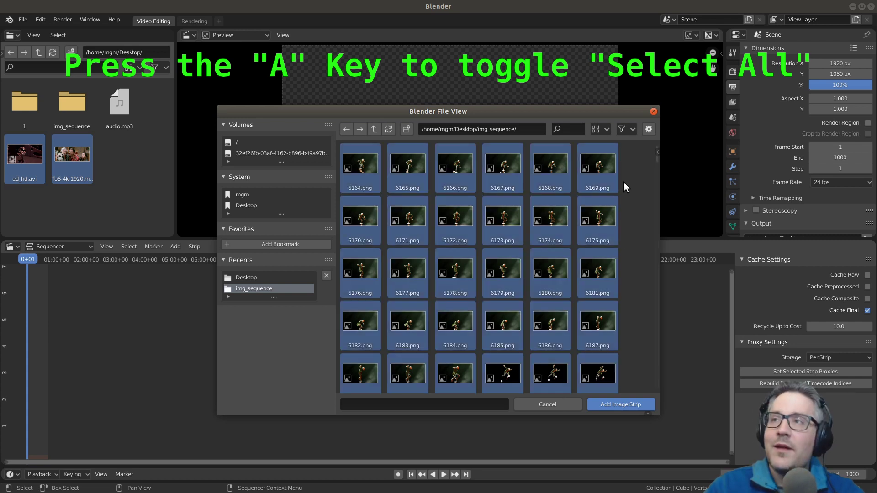
key(a)
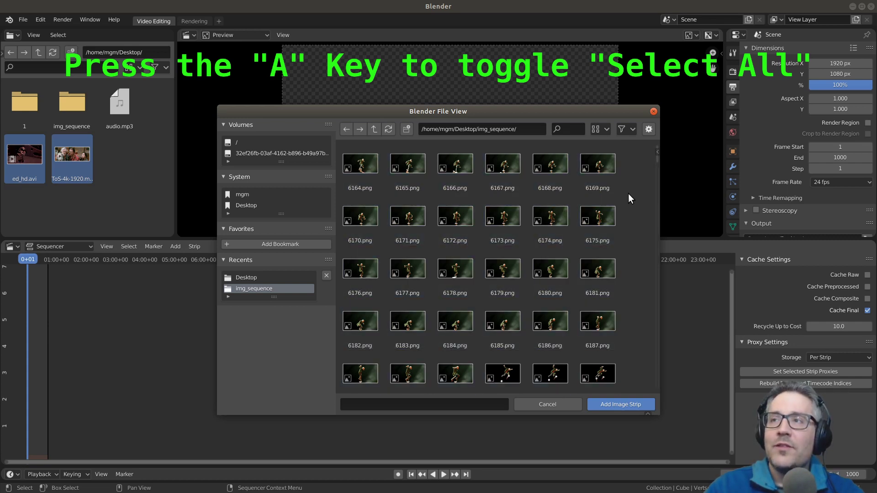
key(a)
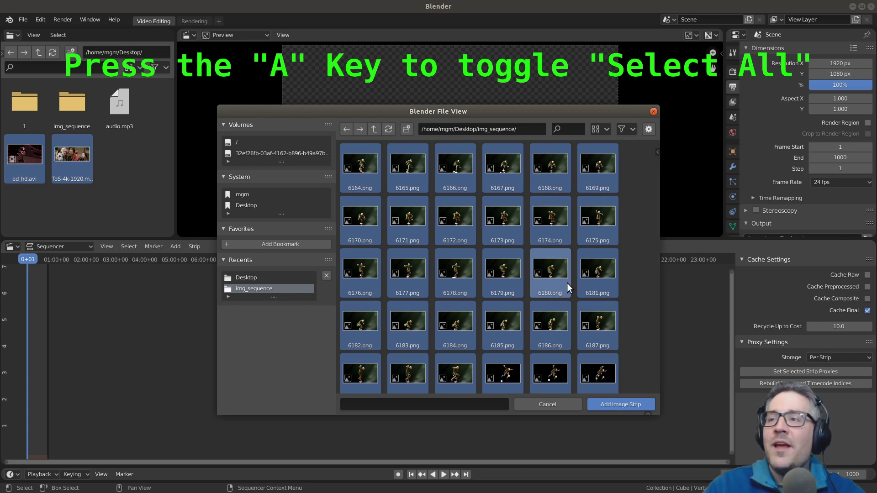
Add the selected PNGs as a 395-frame image strip and zoom the timeline to fit
click(612, 404)
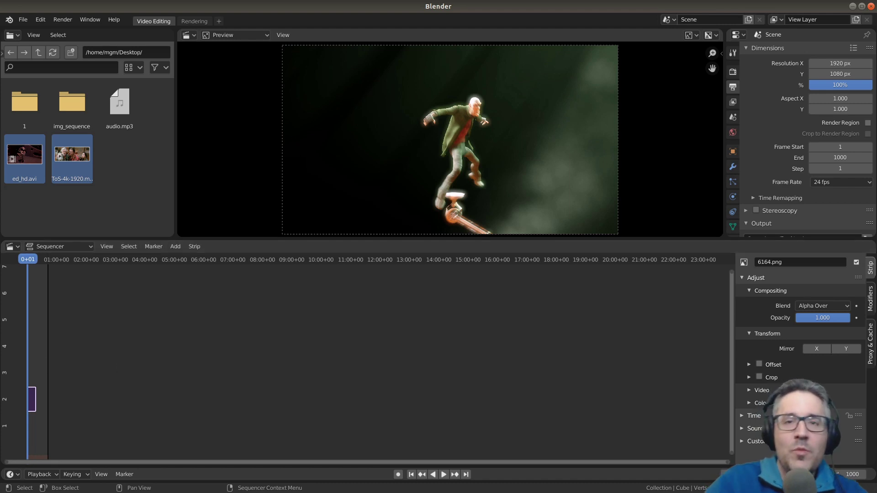
key(Home)
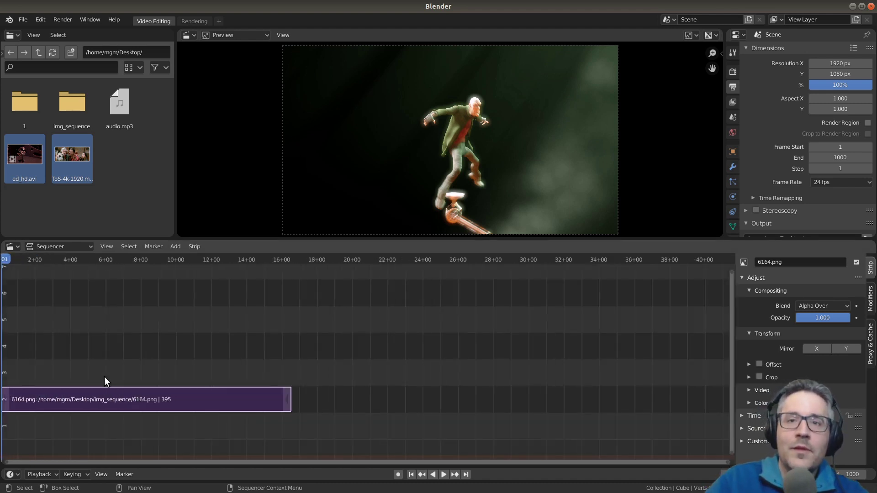
scroll(46, 342, down, 2)
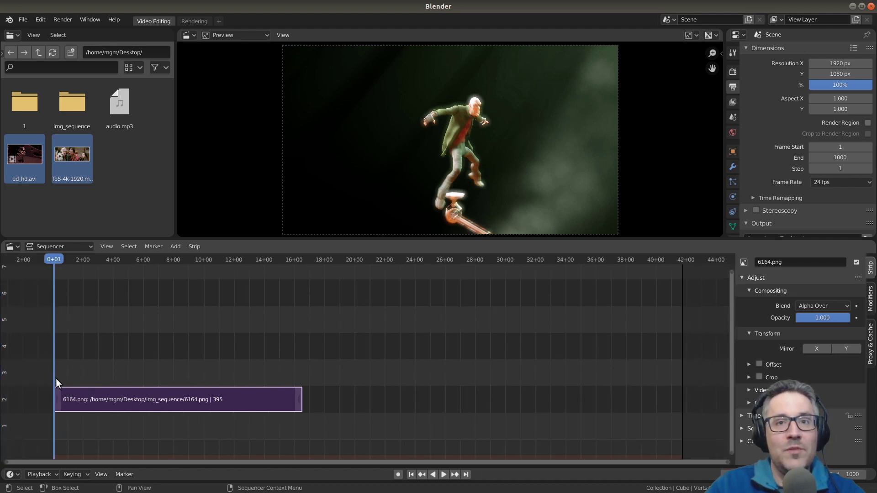
Play back the image-sequence strip and stop playback at 15+13
key(space)
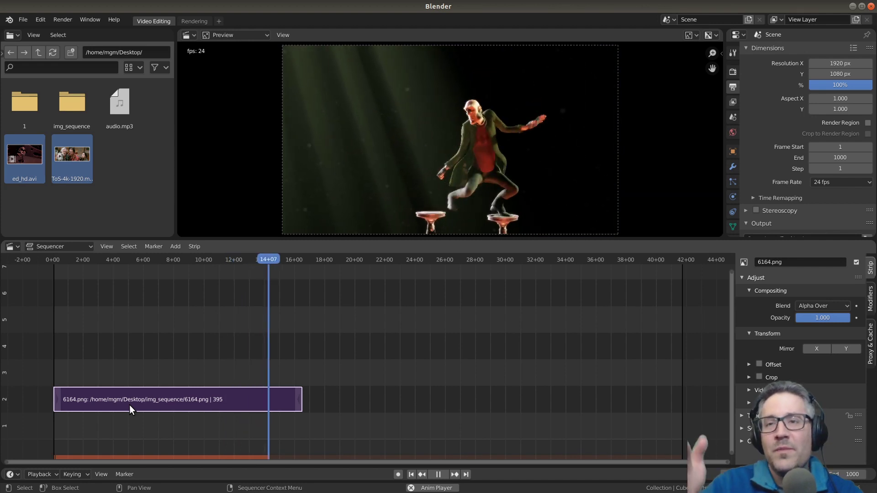
key(space)
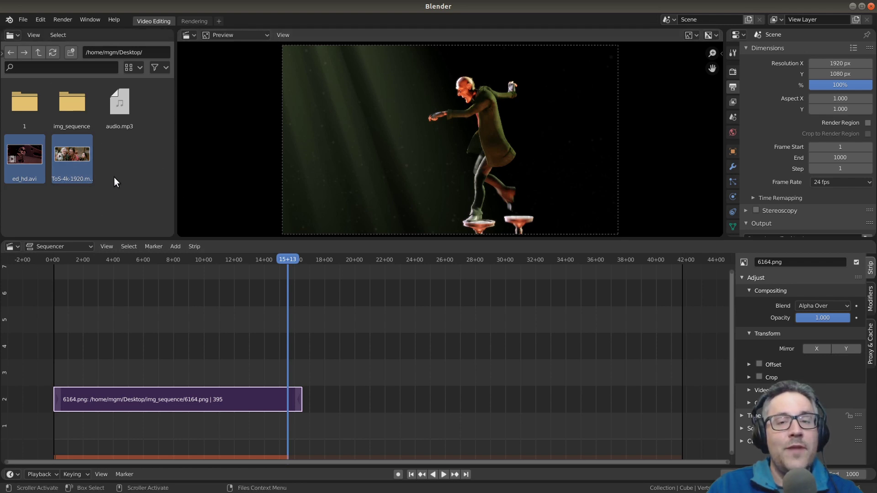
click(153, 69)
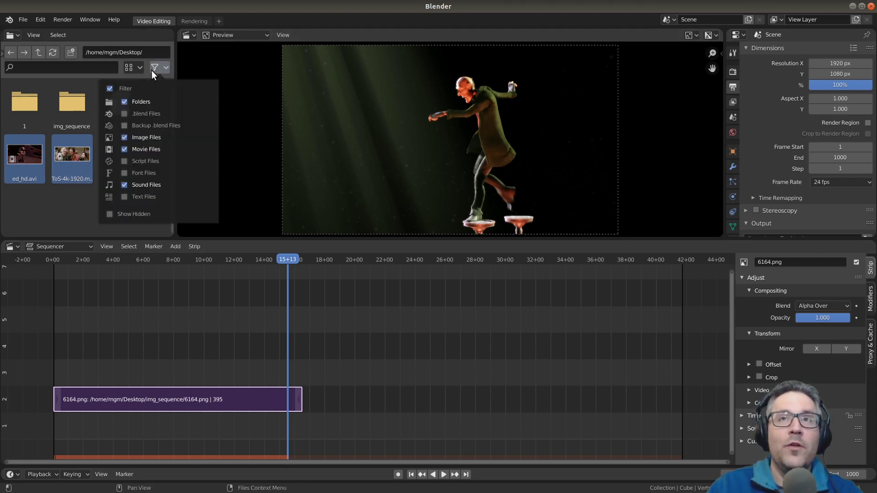
click(128, 69)
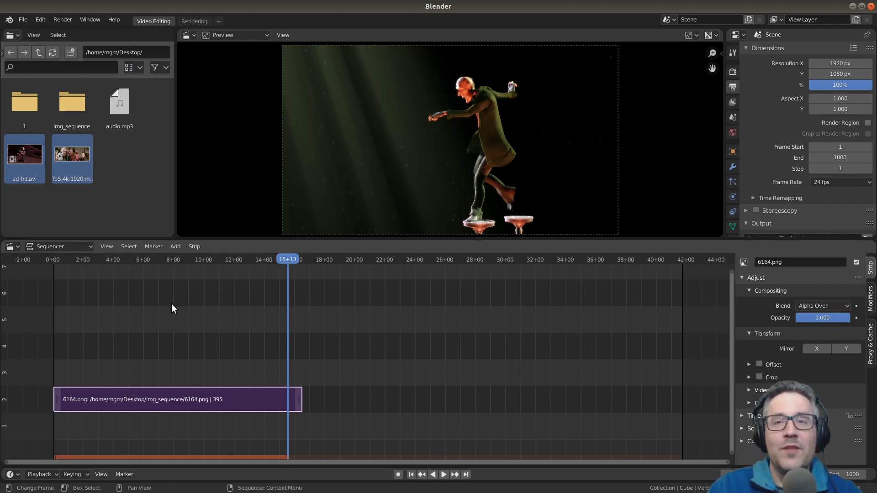
click(176, 249)
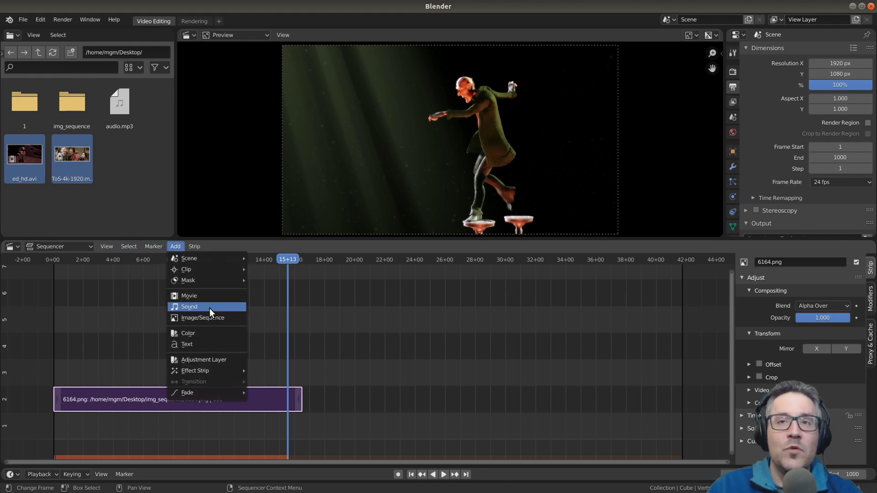